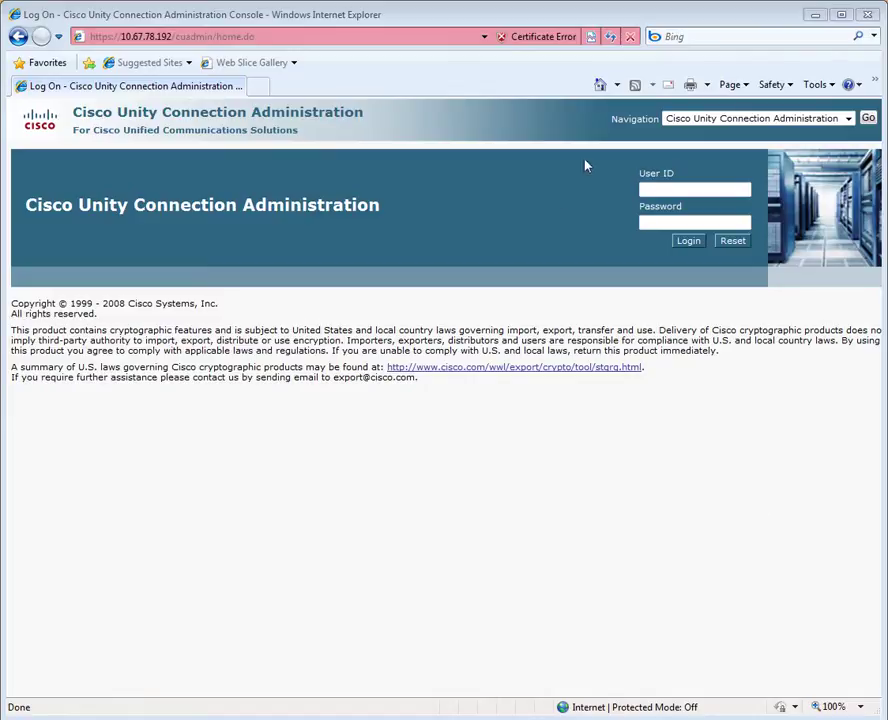
Switch from Cisco Unity Connection Administration to the Disaster Recovery System console.
click(848, 119)
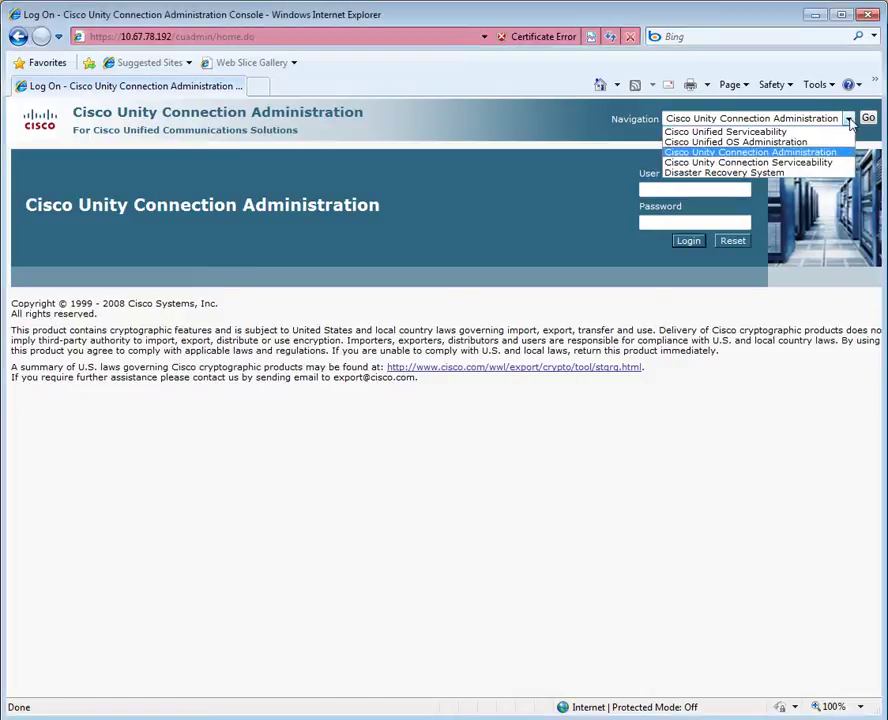
click(828, 172)
click(867, 118)
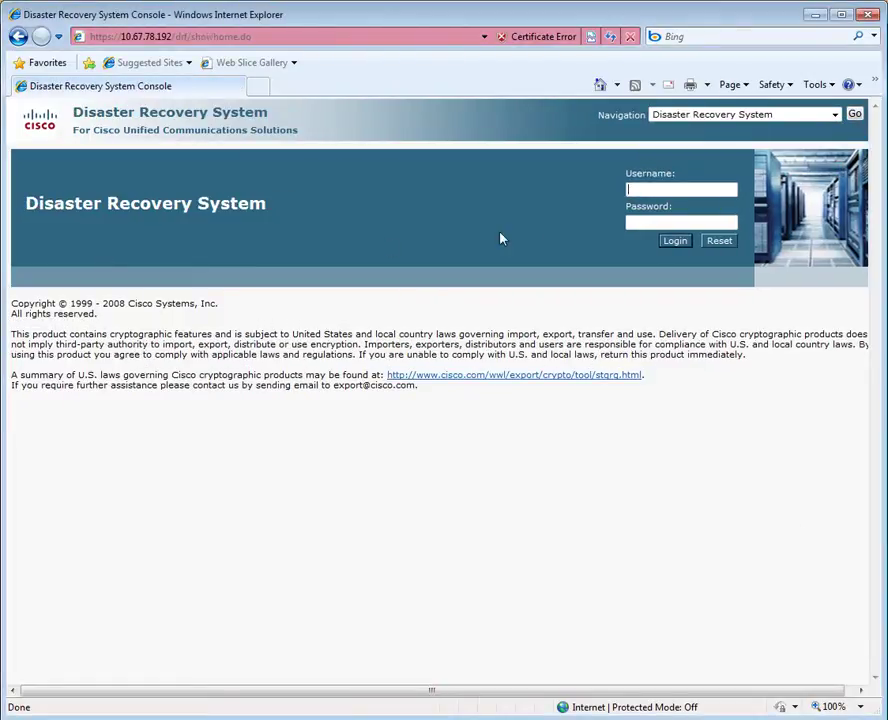
Log in to the Disaster Recovery System with the administrator username and password.
text(admin)
key(Tab)
text(•••••••••)
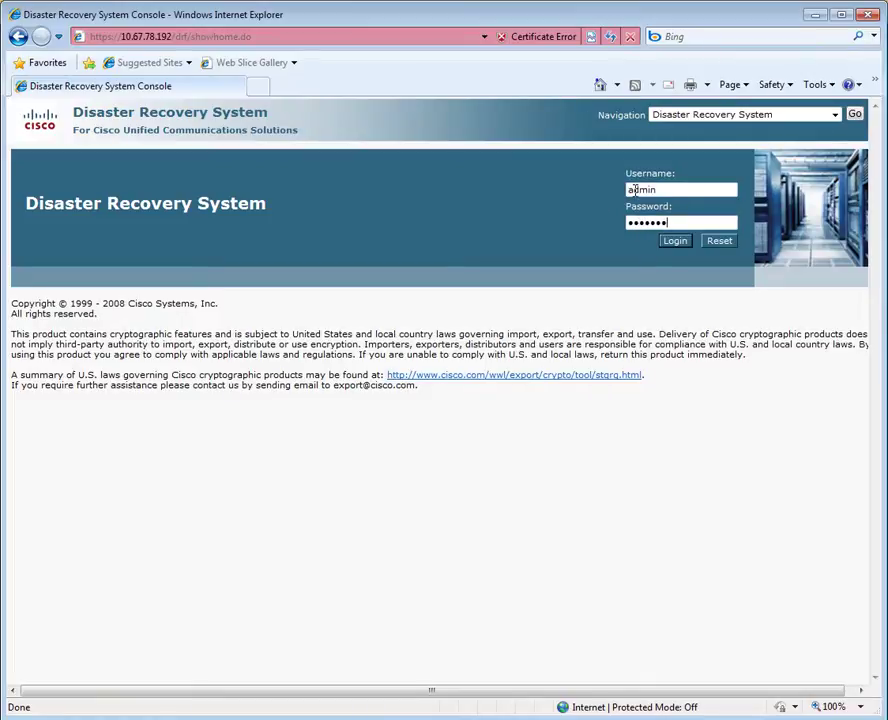
key(Return)
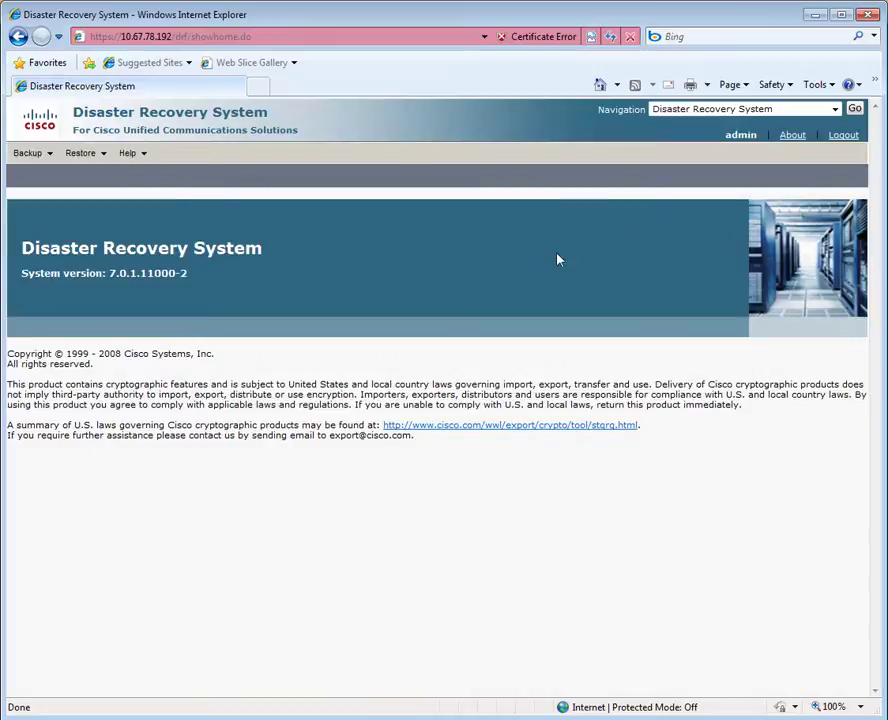
Add a new backup device named ROUTEHUB-BACKUP with Network Directory as its destination.
mouse_move(22, 153)
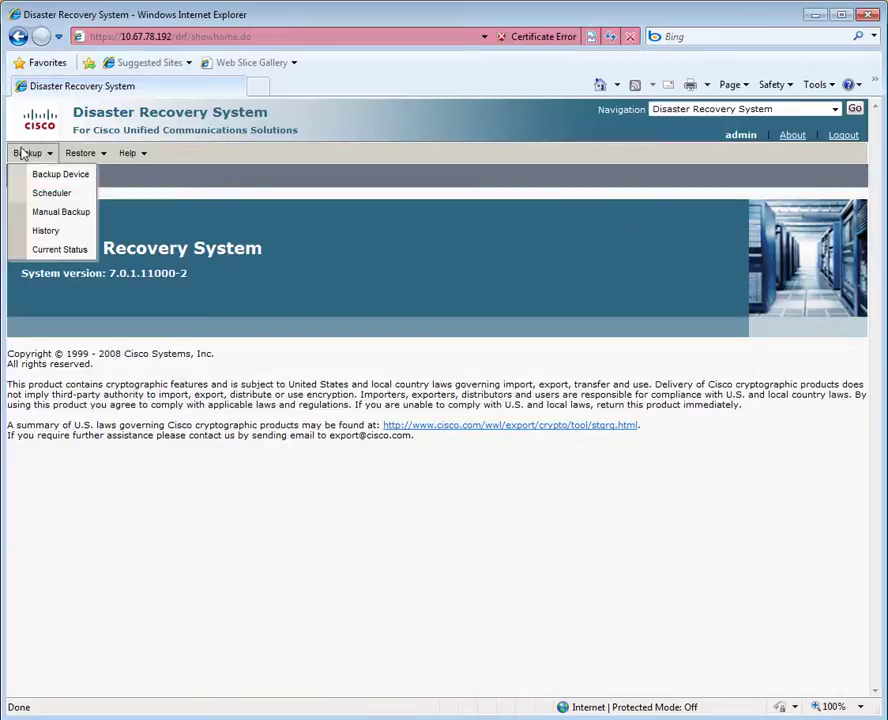
click(45, 174)
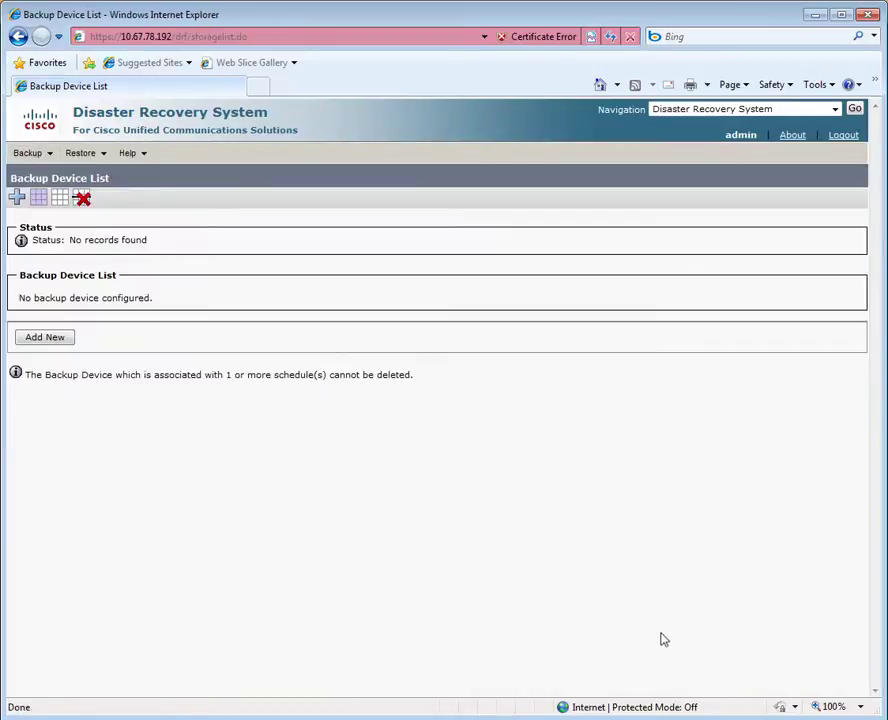
click(56, 339)
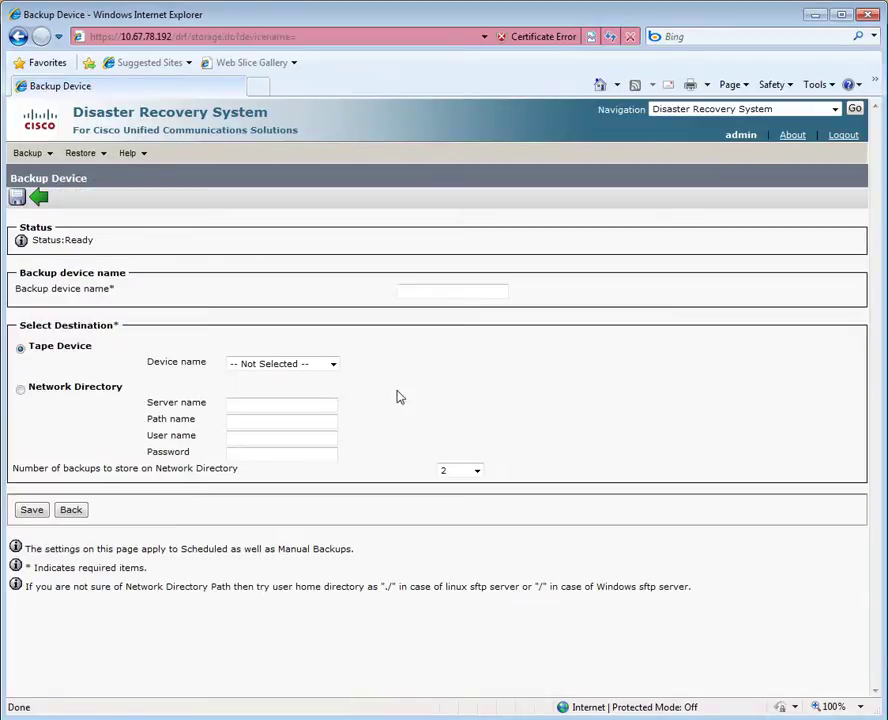
click(411, 290)
text(ROUTEHUB-)
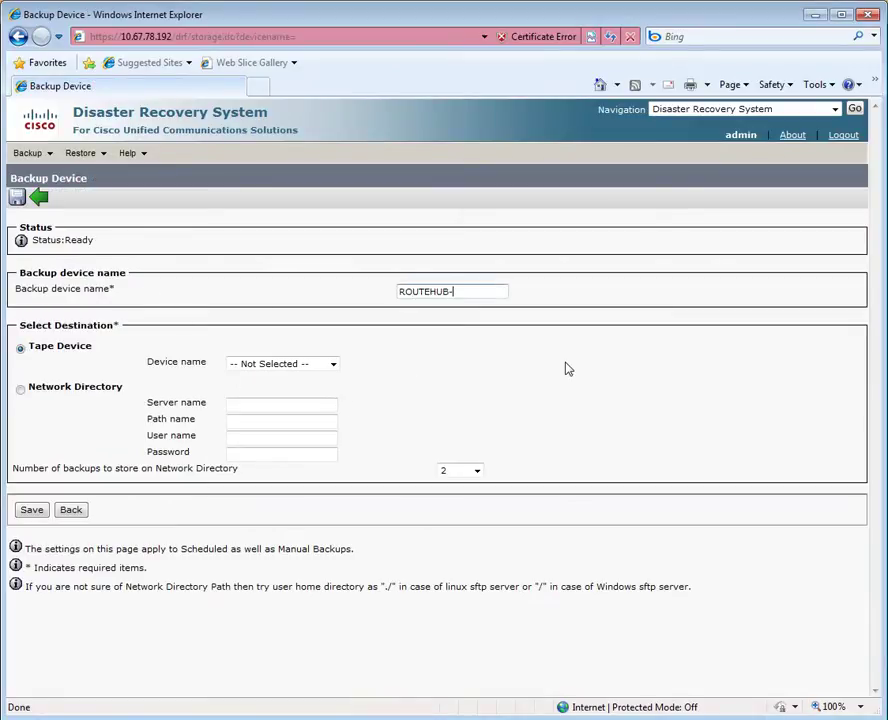
text(BACKUP)
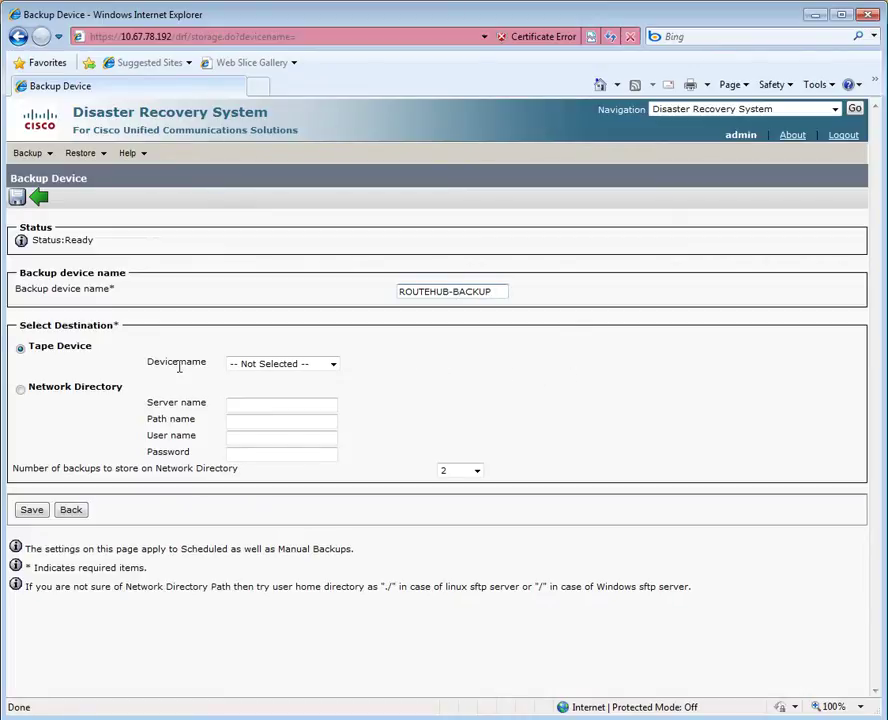
click(20, 389)
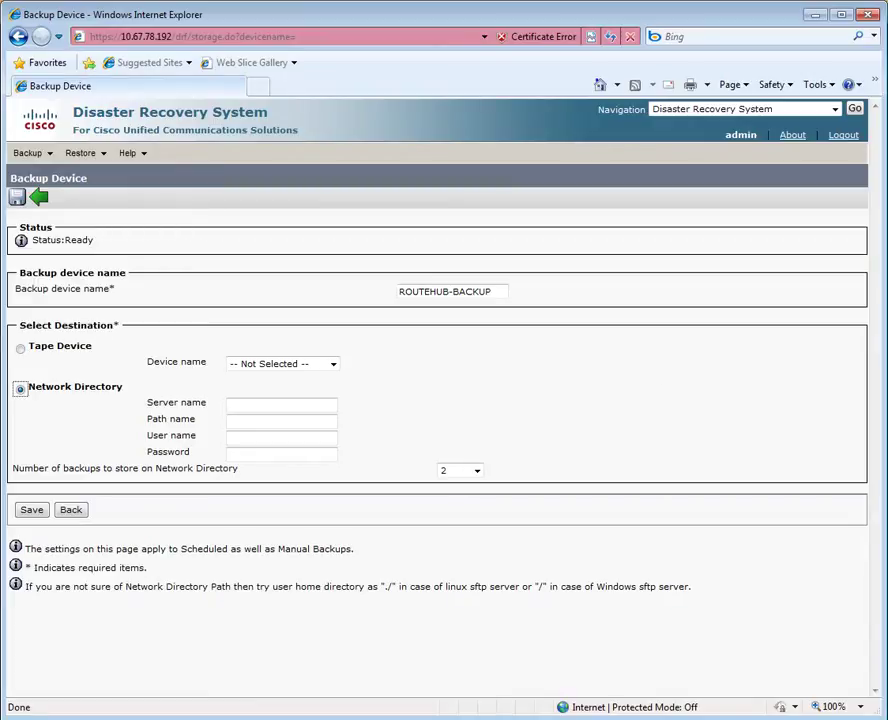
drag(887, 248, 512, 250)
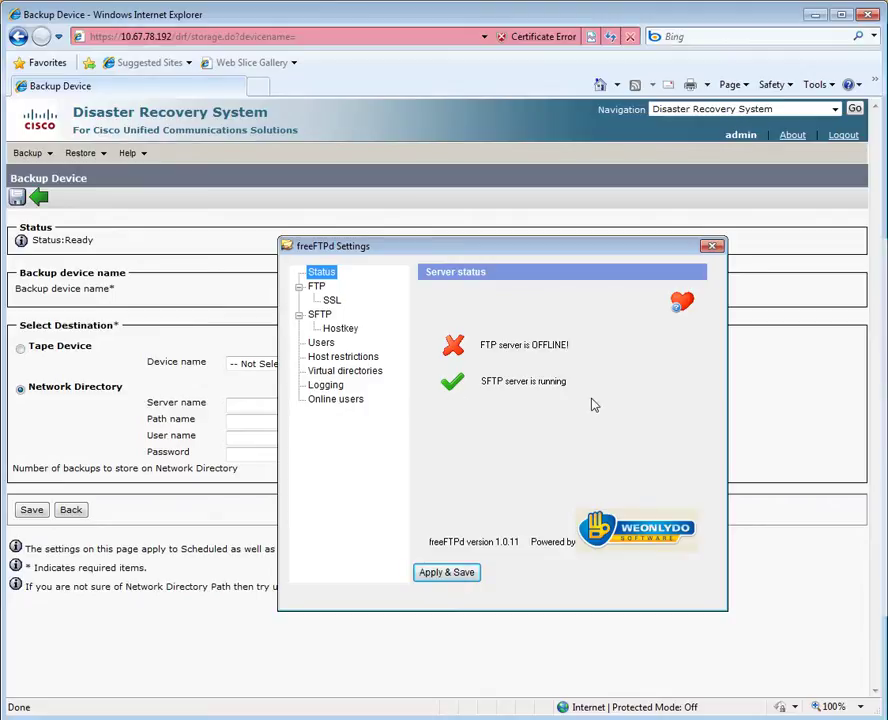
click(321, 343)
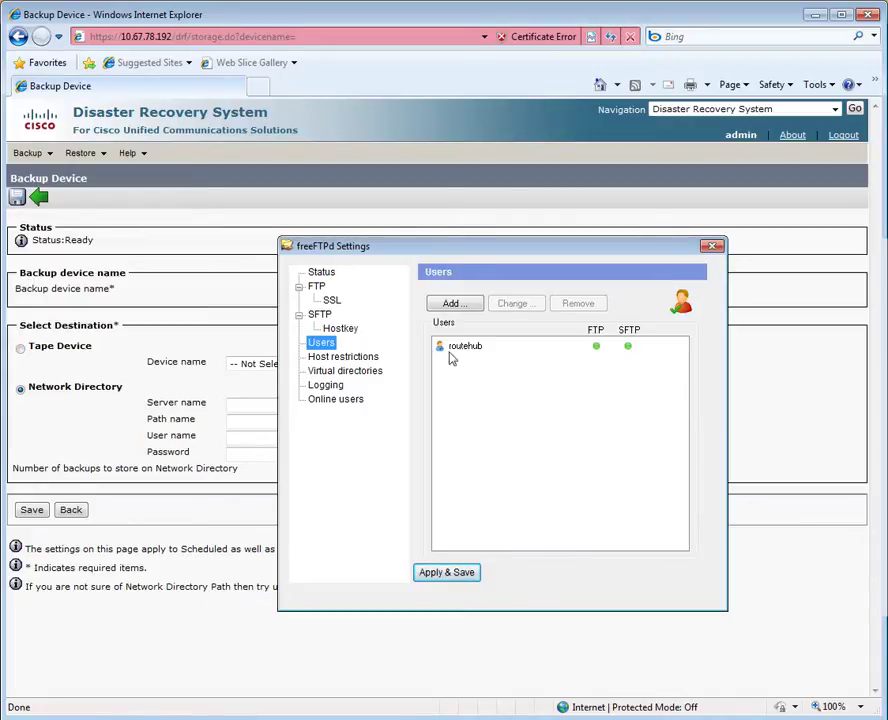
click(330, 274)
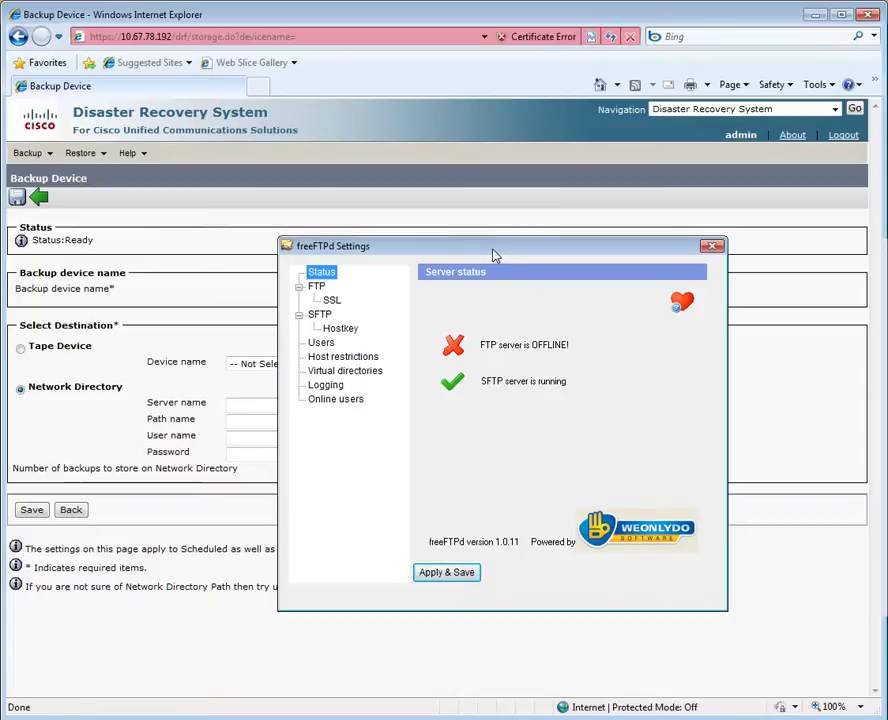
drag(492, 256, 883, 258)
key(alt+Tab)
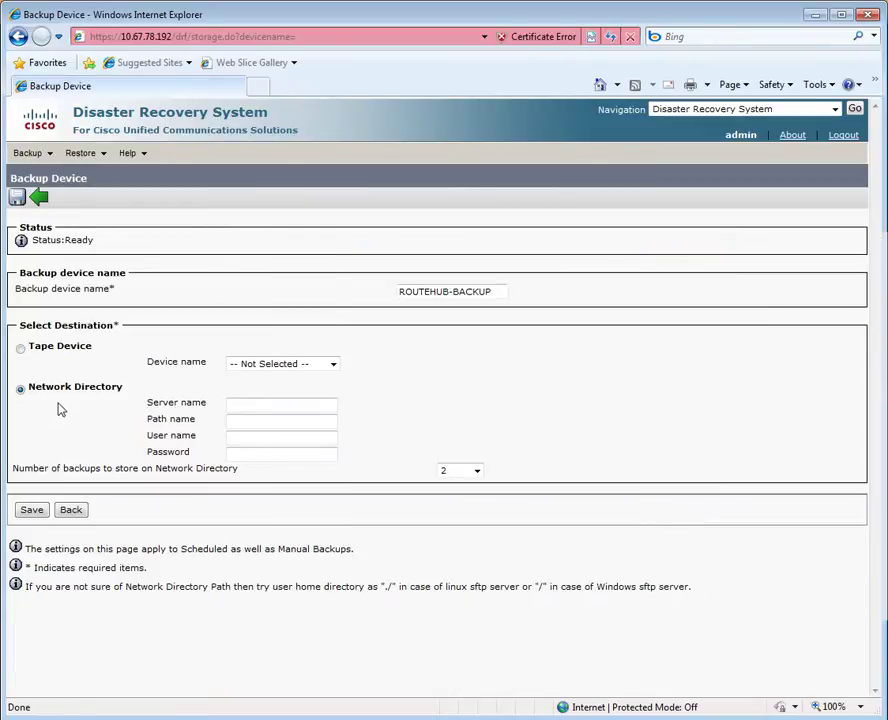
Set the backup device's server name to 10.67.78.3 and path name to /CUCDR.
click(237, 406)
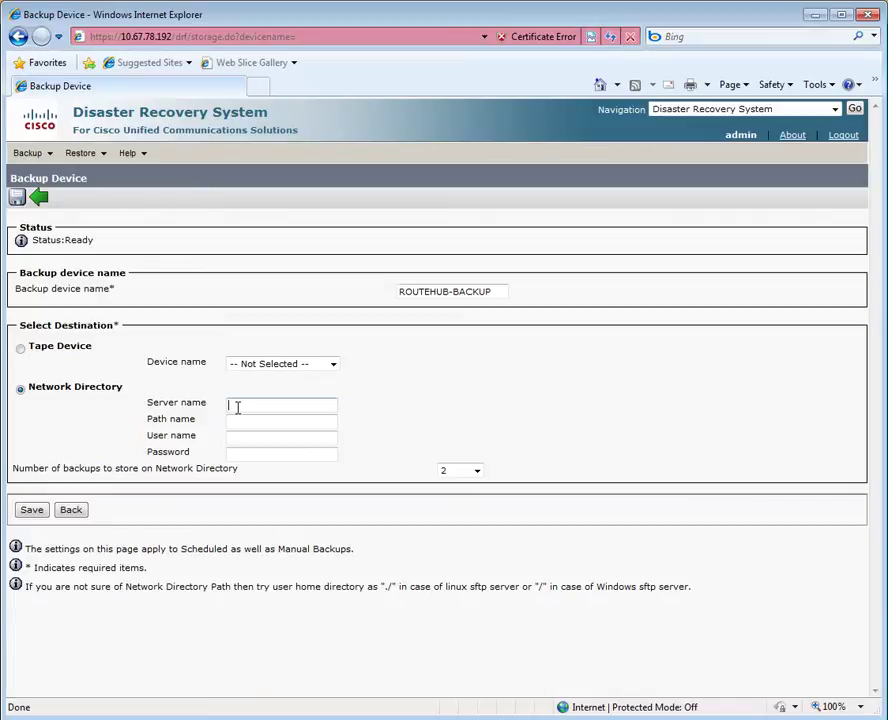
text(10.67.78.3)
click(242, 420)
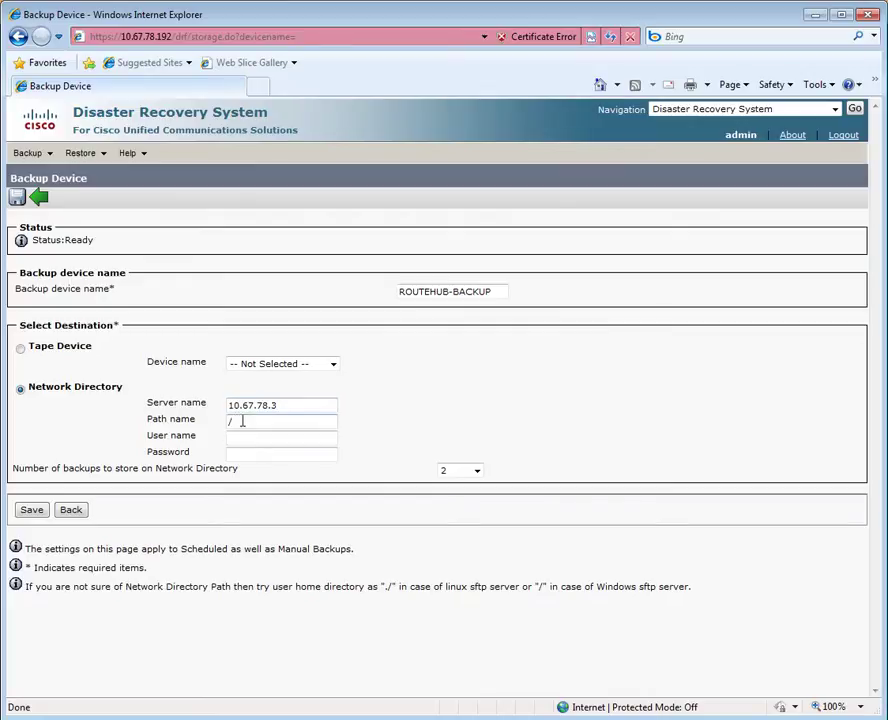
text(/CUCDR)
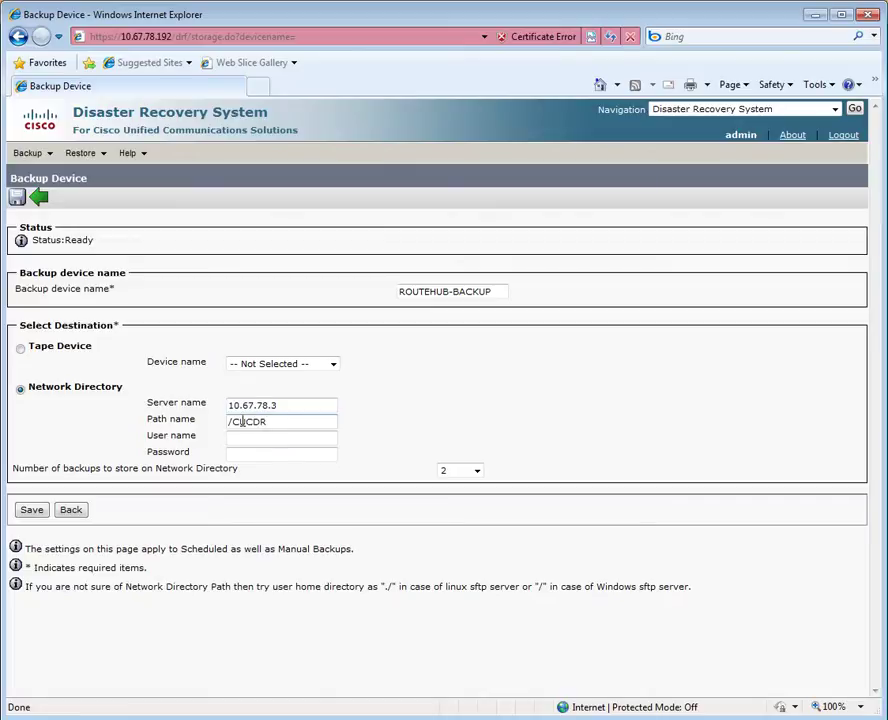
key(alt+Tab)
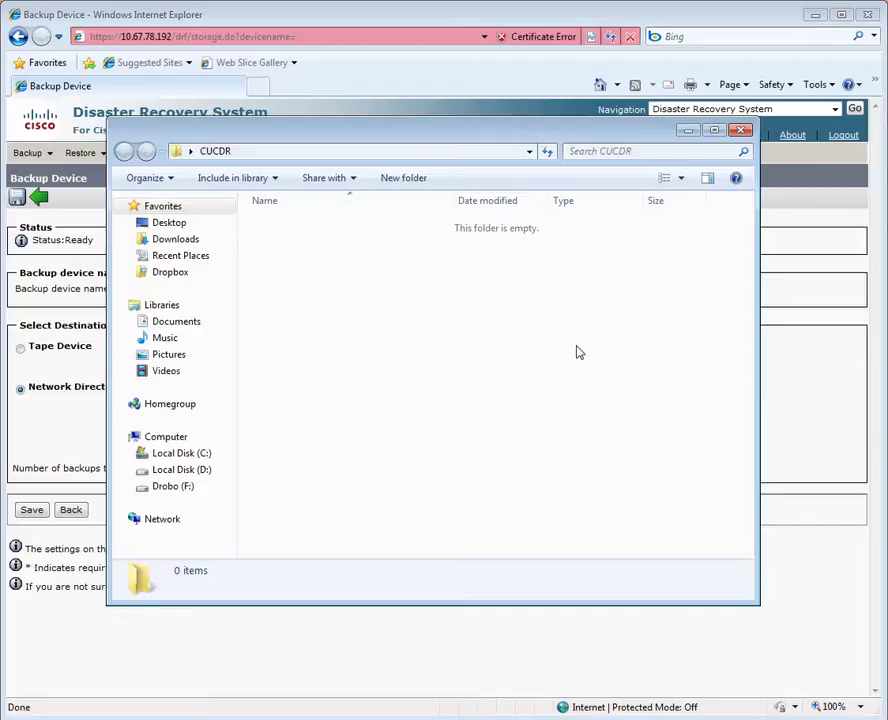
Close the empty CUCDR folder window to return to the Backup Device form.
click(688, 130)
Enter the SFTP account user name and password, then save the ROUTEHUB-BACKUP device.
click(260, 437)
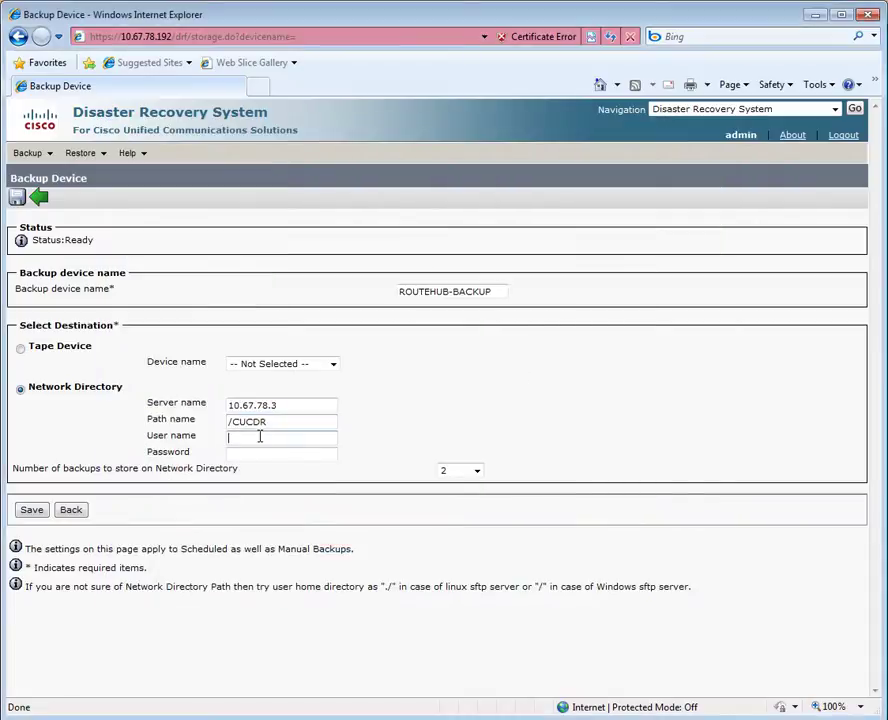
text(routehub)
click(262, 454)
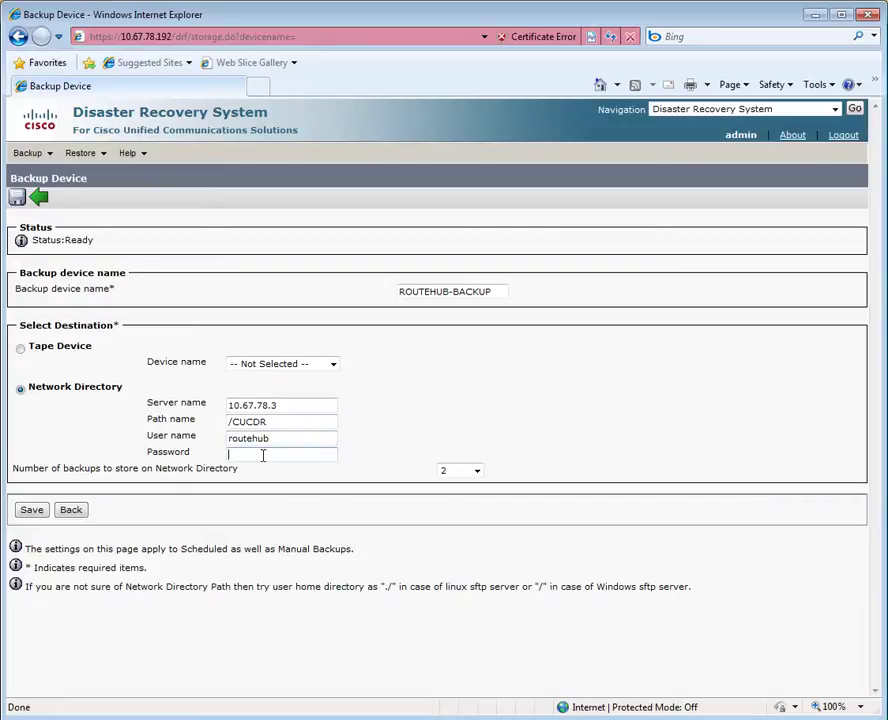
text(********)
click(31, 510)
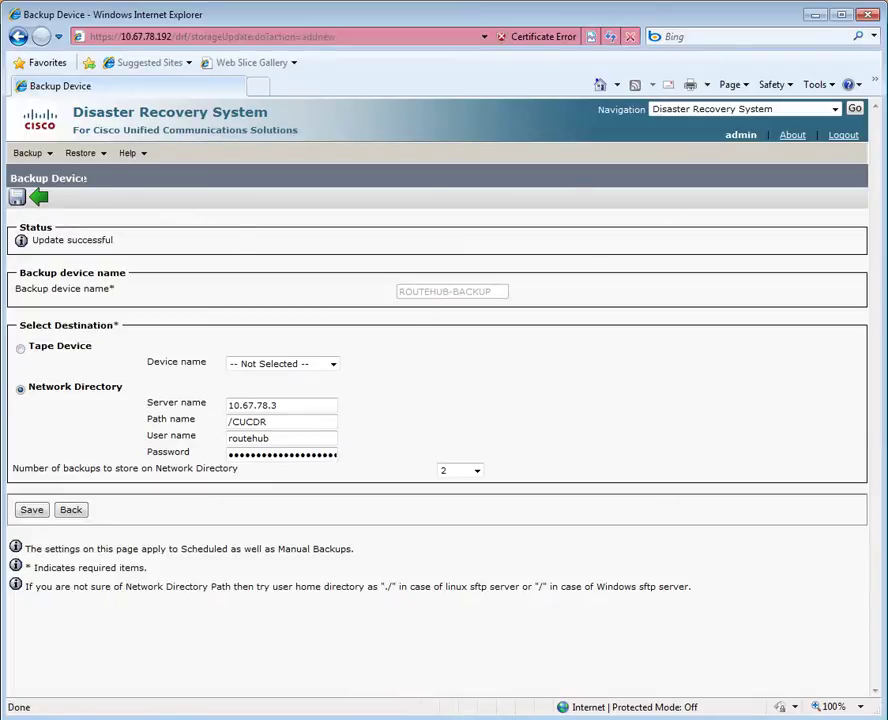
click(44, 155)
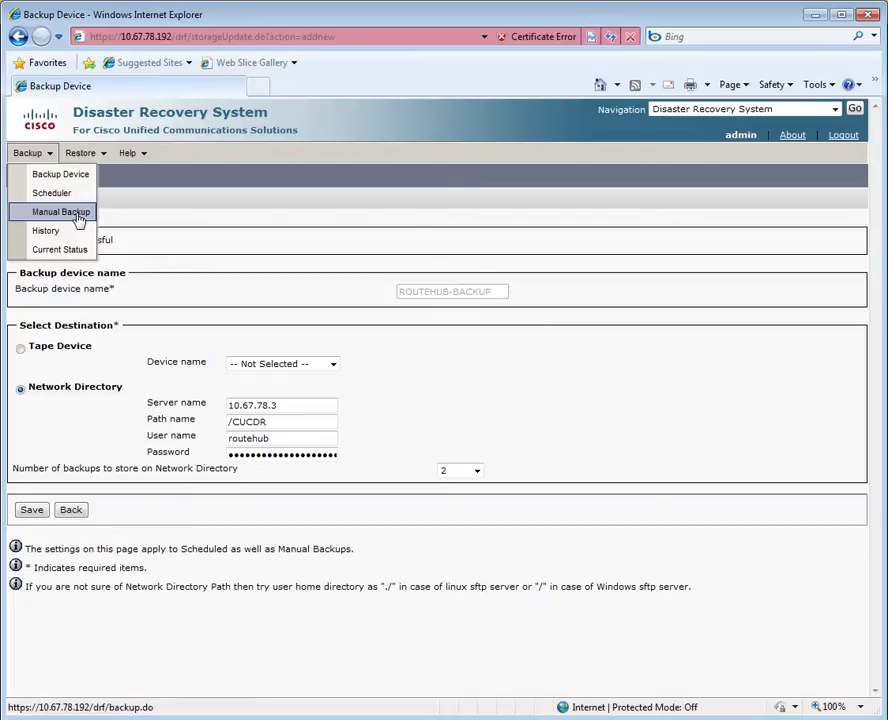
Set a manual backup to ROUTEHUB-BACKUP including CONNECTION_DATABASE, CUC and CONNECTION_GREETINGS_VOICENAMES, accepting the dependency alert.
click(78, 216)
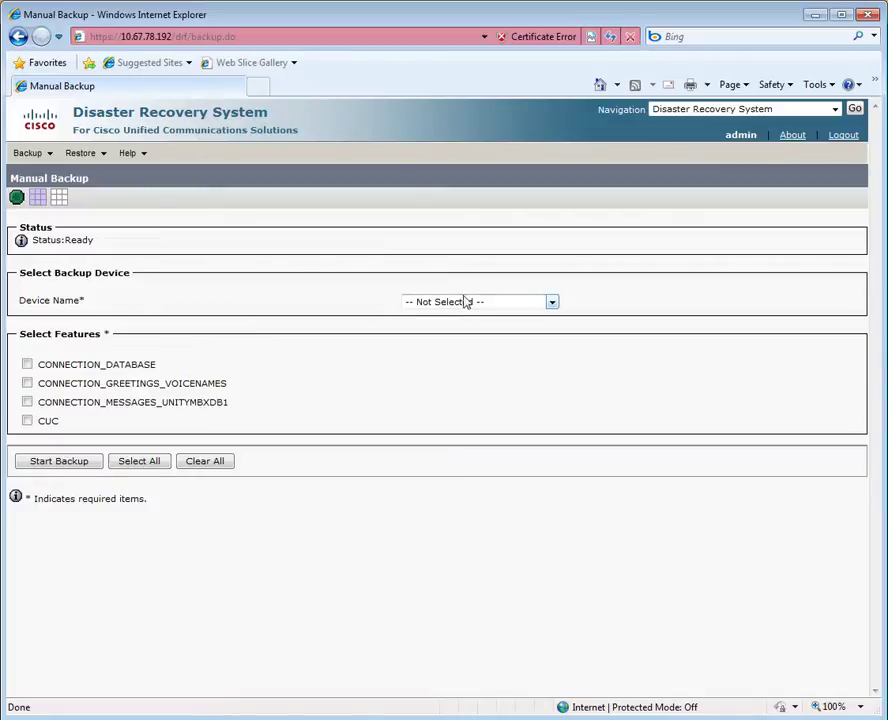
click(550, 303)
click(493, 326)
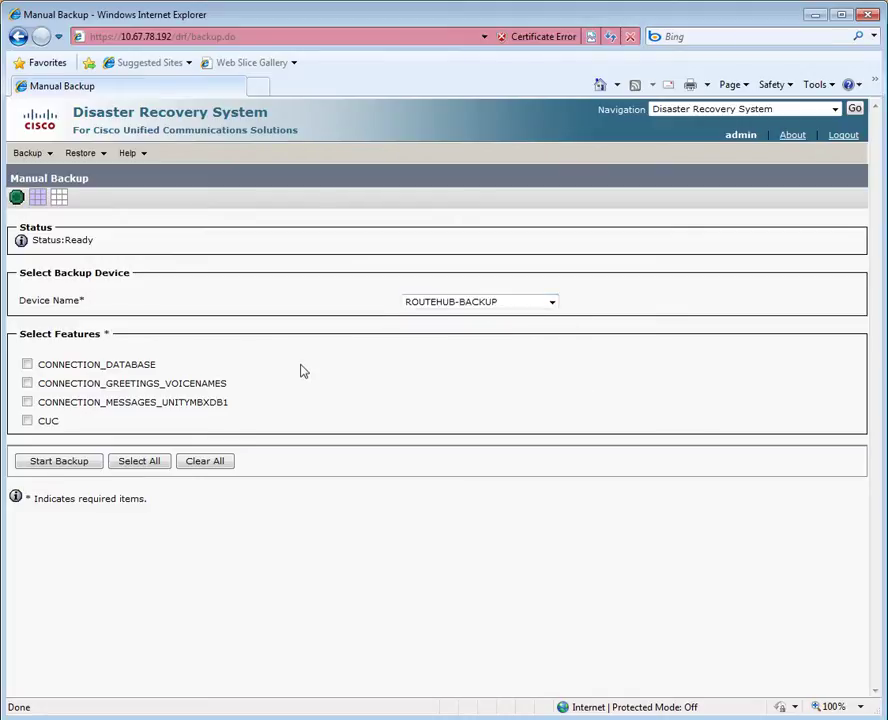
click(28, 365)
click(27, 421)
click(27, 384)
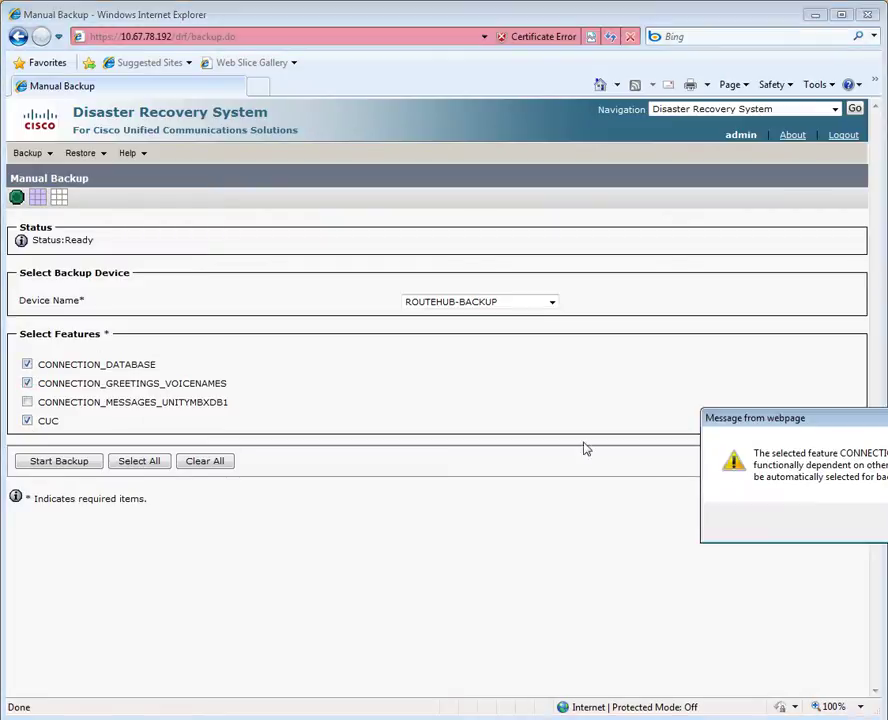
key(Return)
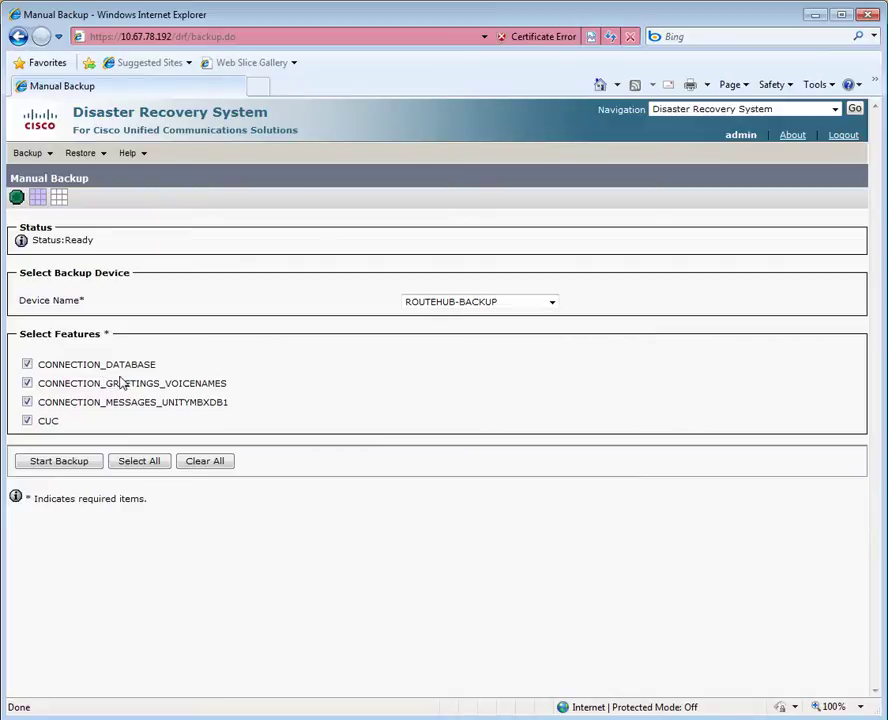
Start the manual backup and confirm it reports SUCCESS: Backup Completed at 100%.
click(42, 458)
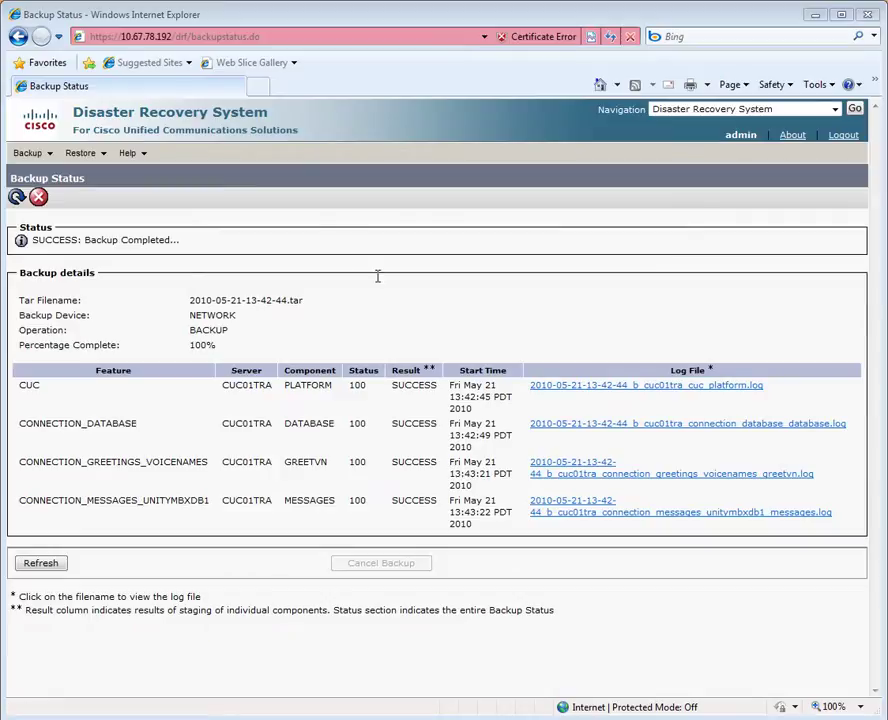
drag(198, 240, 45, 247)
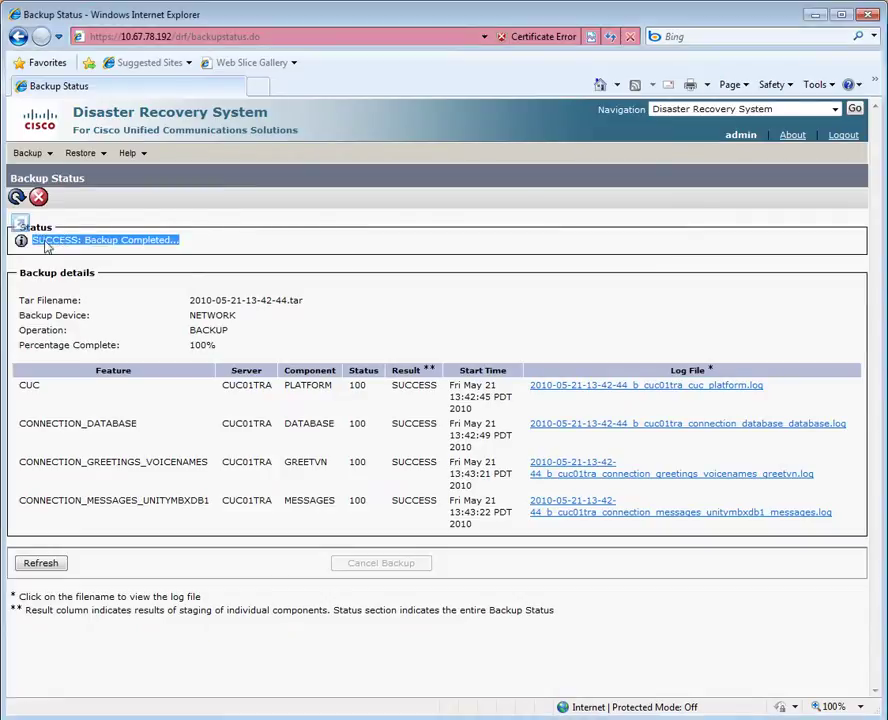
click(184, 246)
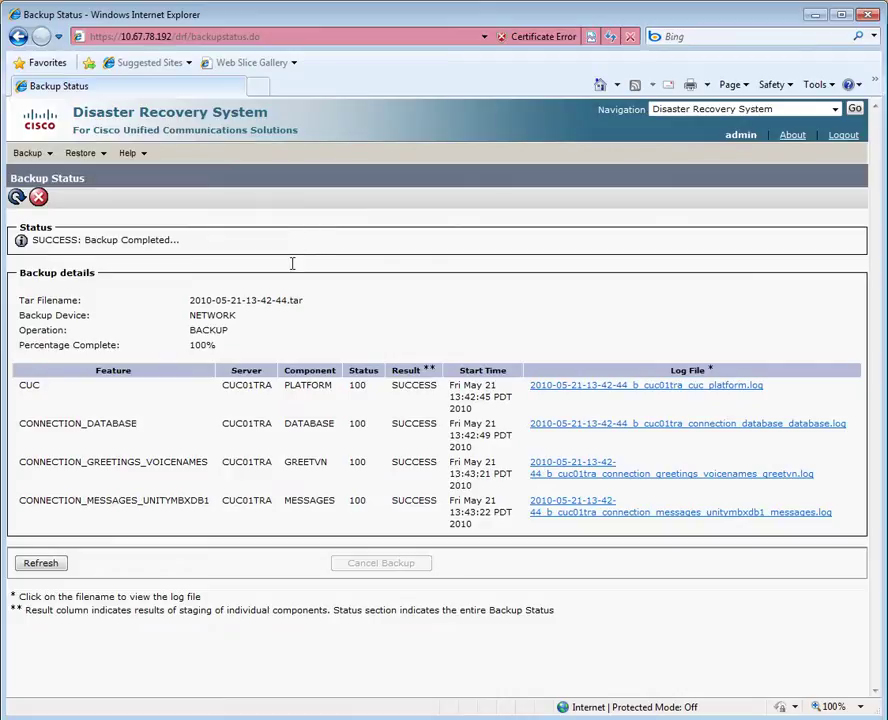
key(alt+Tab)
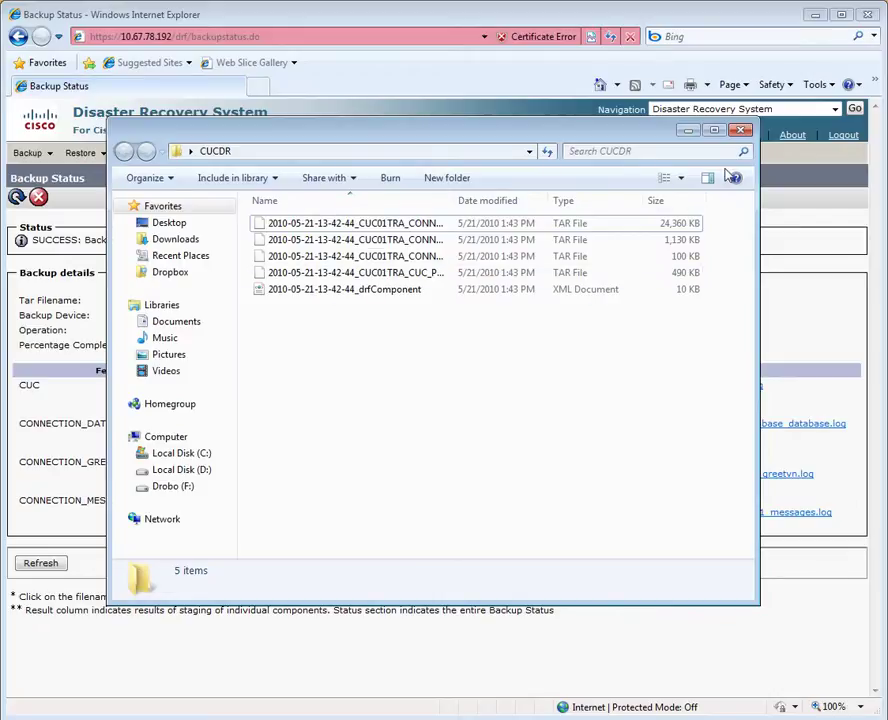
click(689, 131)
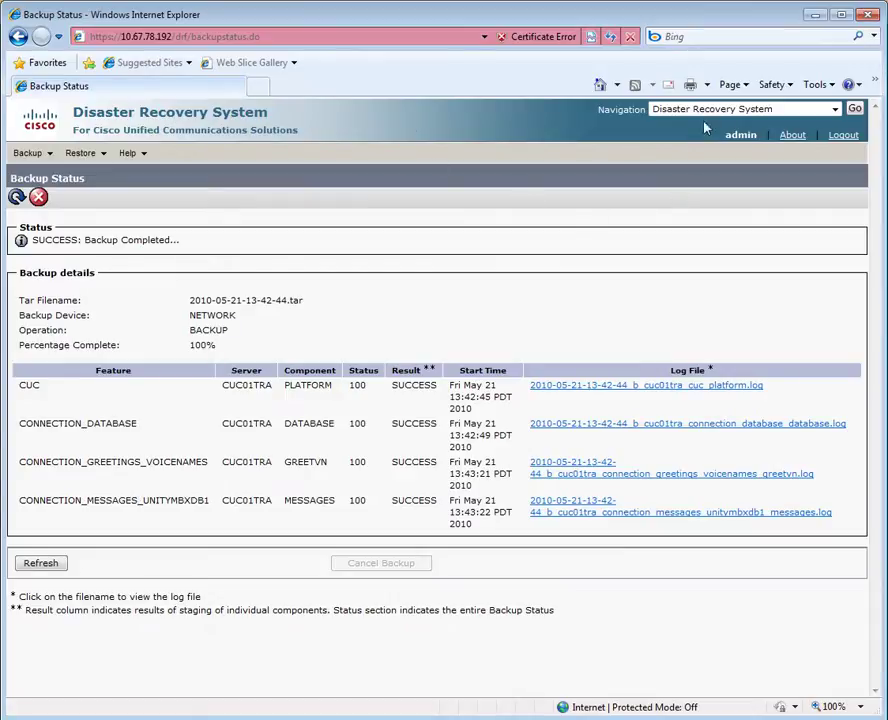
Launch the Restore Wizard and choose ROUTEHUB-BACKUP as the restore device.
click(853, 108)
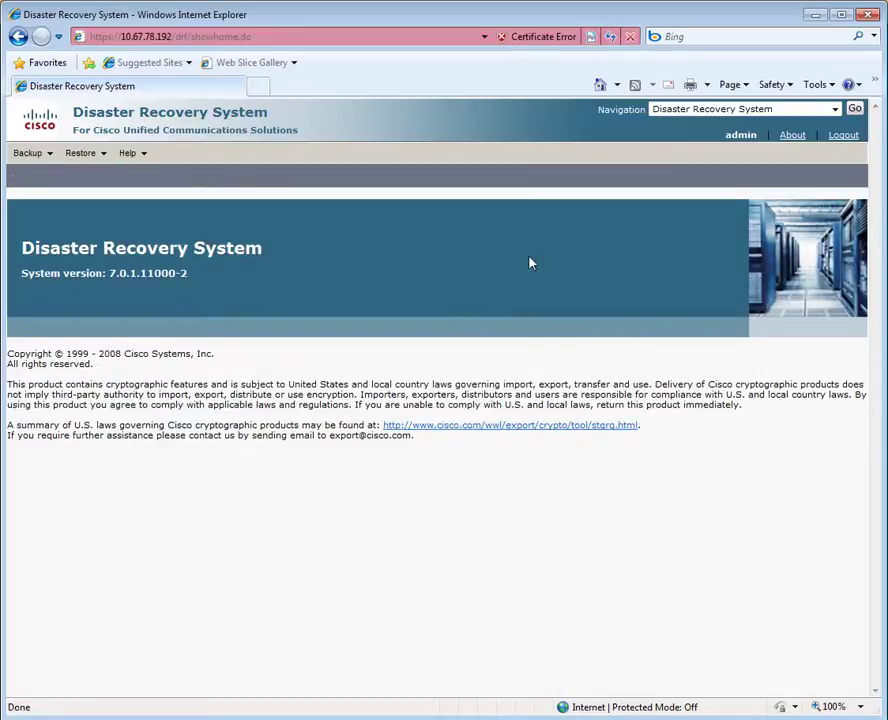
click(84, 160)
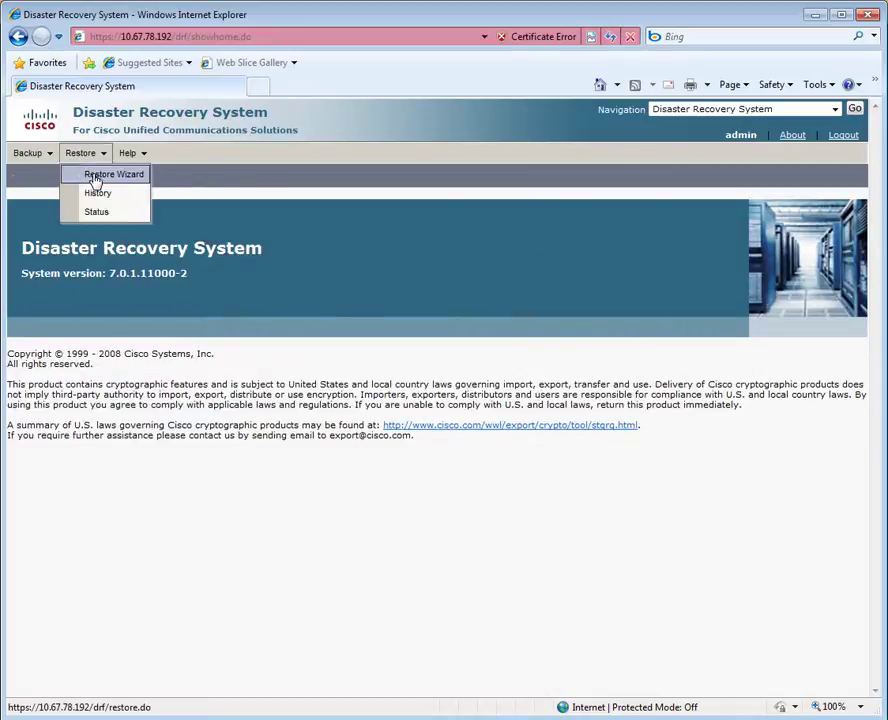
click(95, 176)
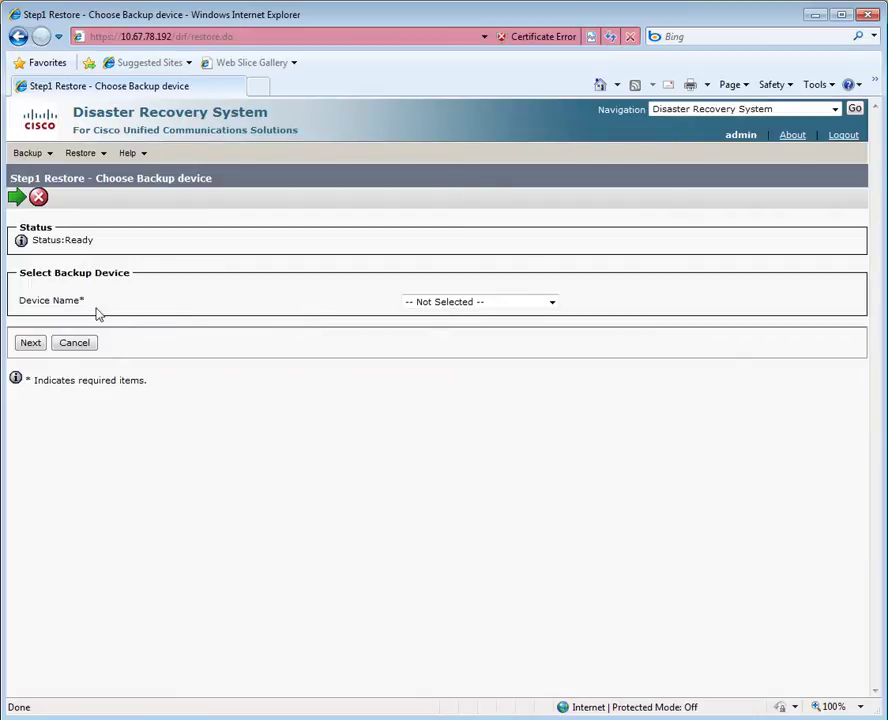
click(472, 303)
click(476, 326)
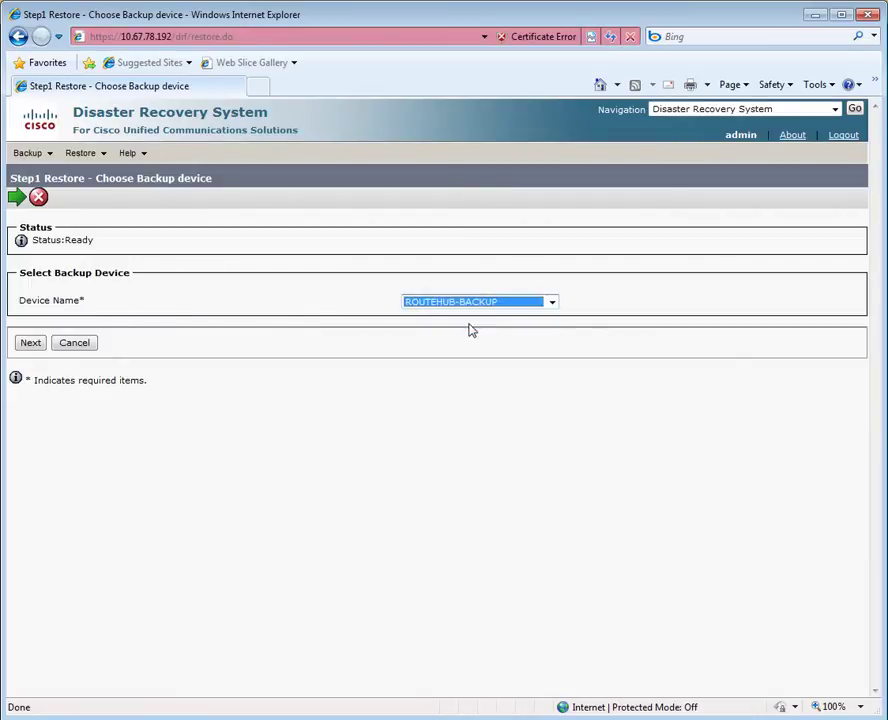
click(31, 343)
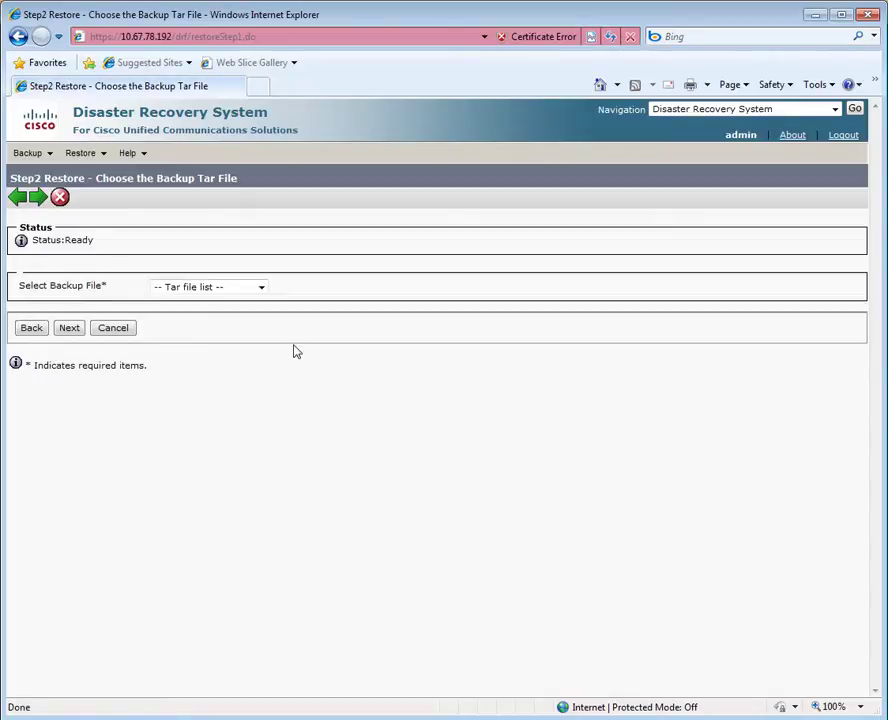
click(262, 289)
click(242, 312)
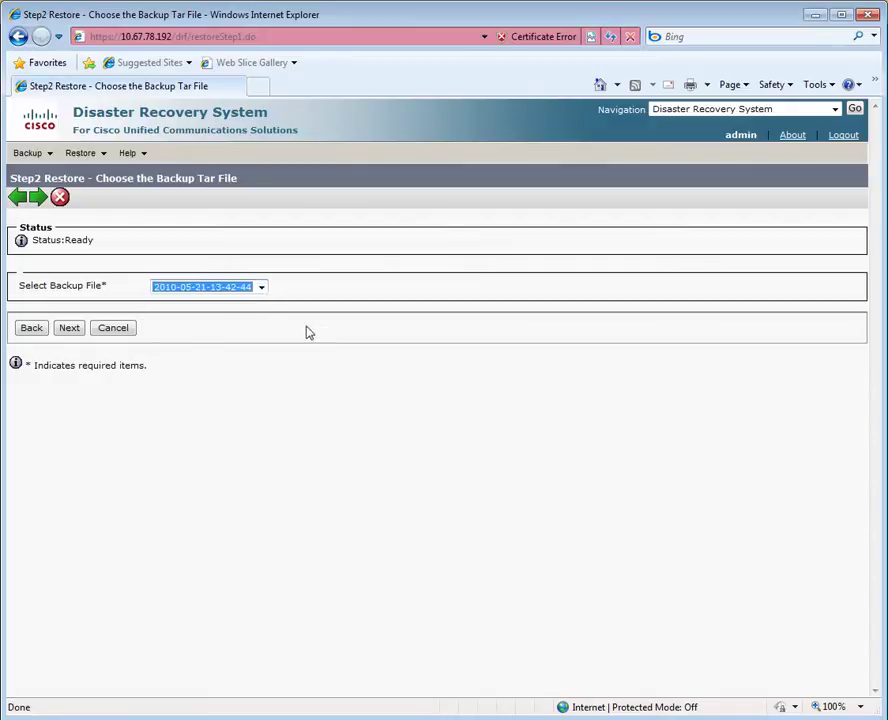
click(71, 329)
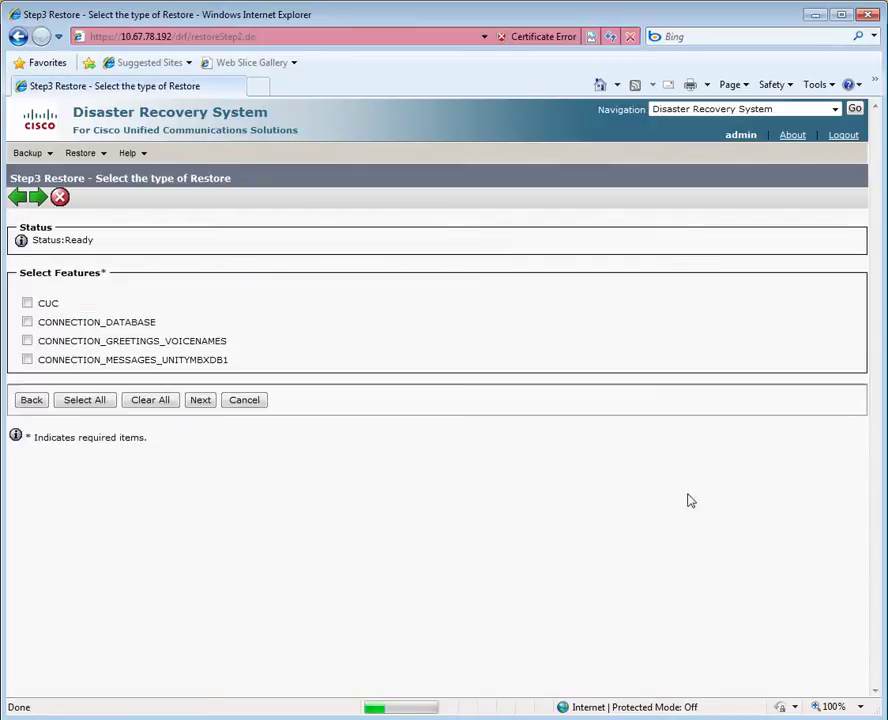